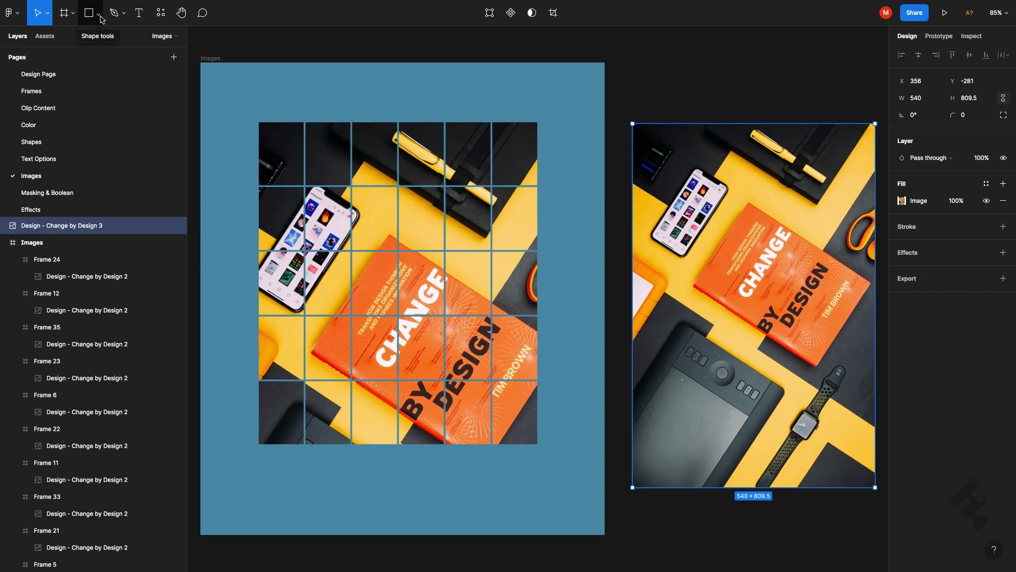
- Open the Shape tools menu to reach the Place image… option
click(101, 18)
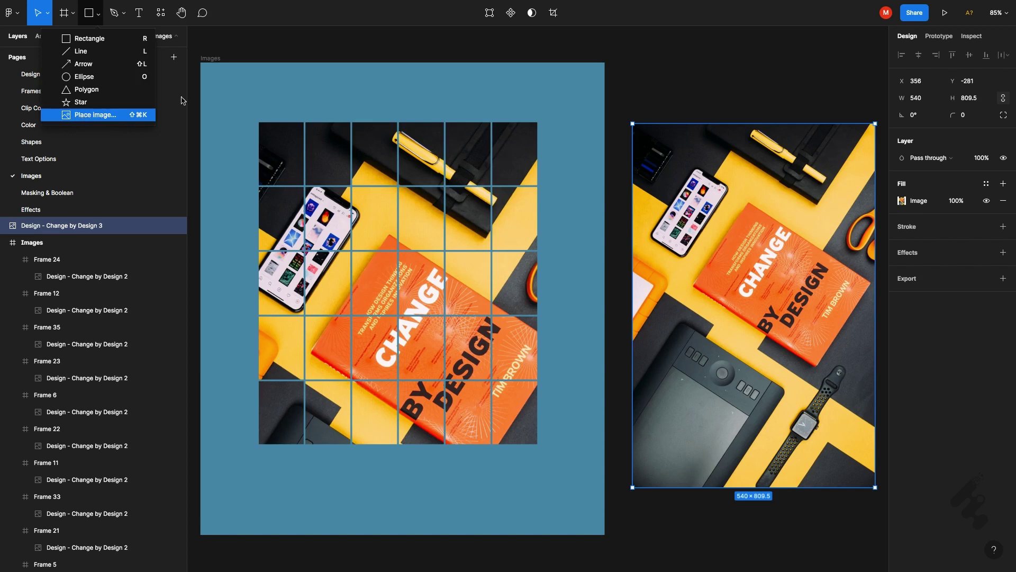
click(484, 131)
scroll(504, 138, down, 10)
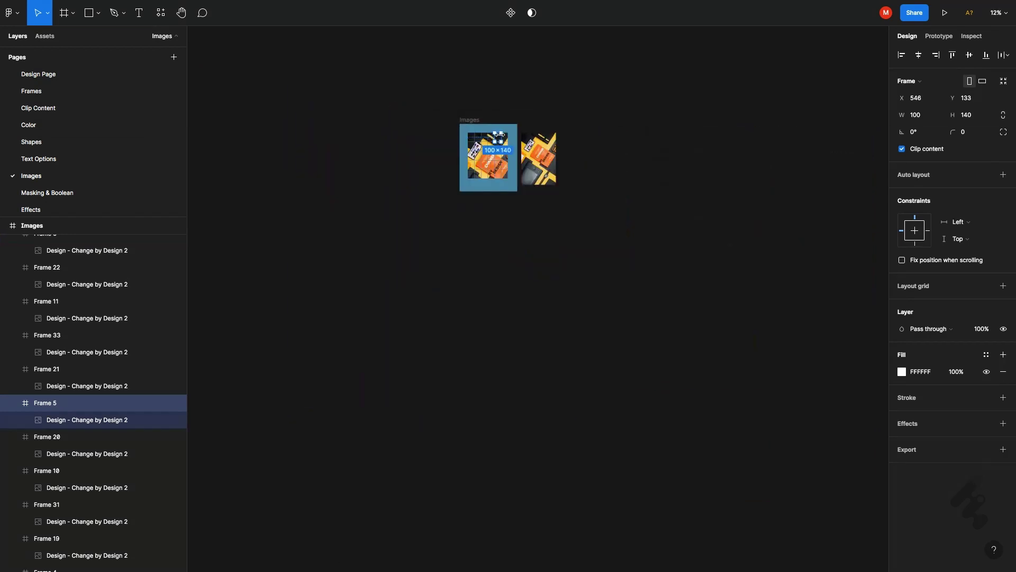
click(98, 14)
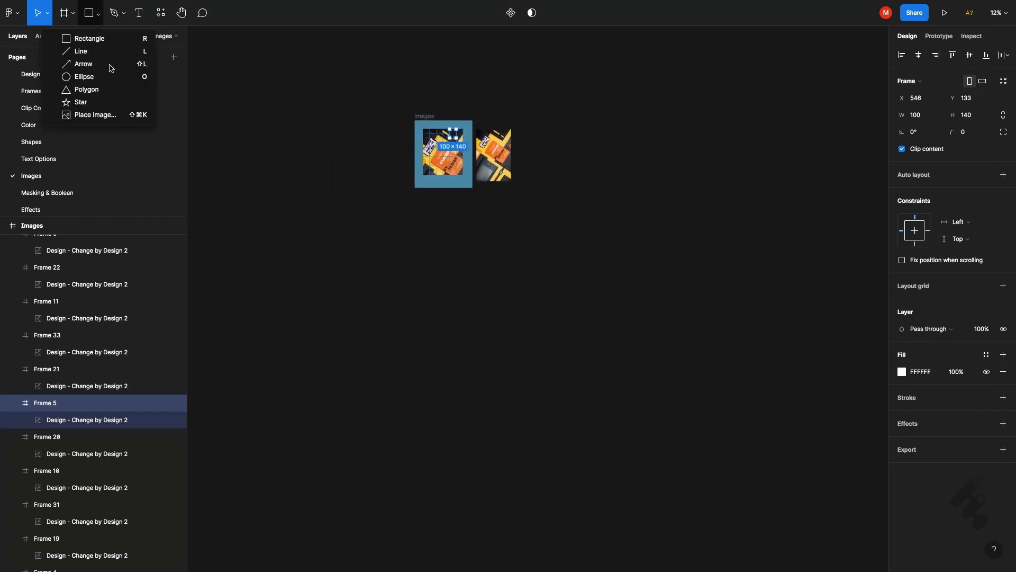
click(124, 116)
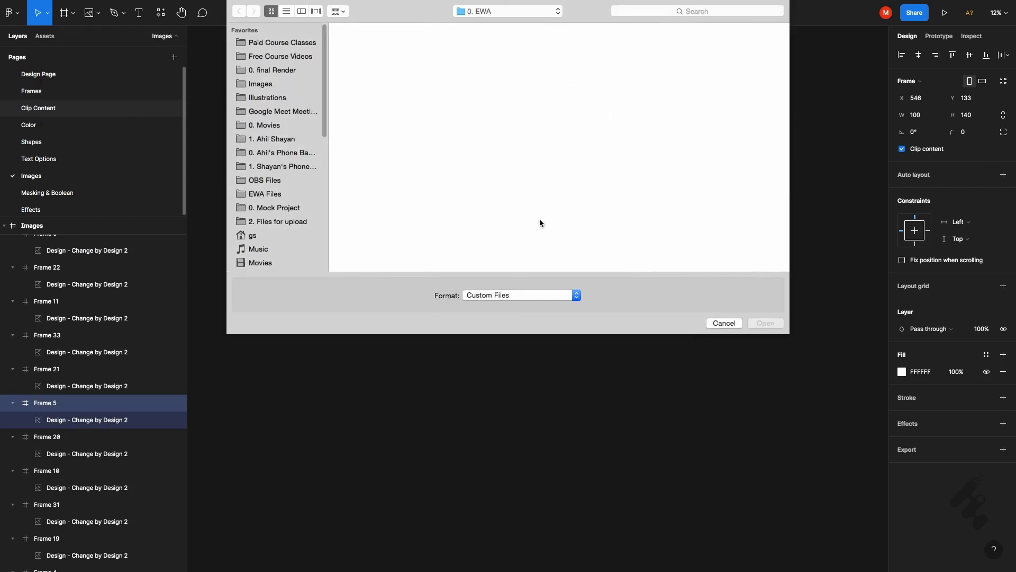
click(371, 53)
key(Return)
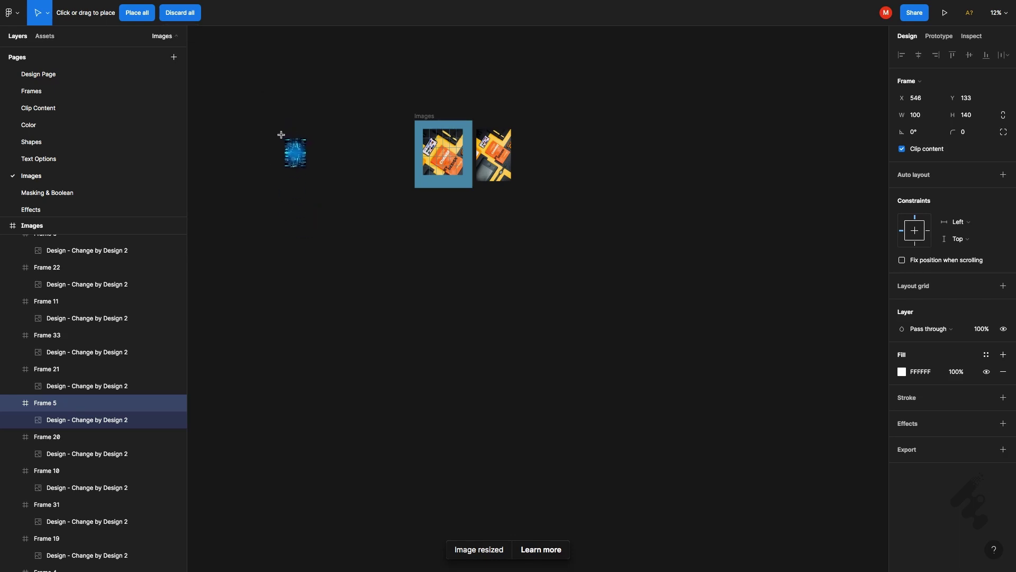
click(284, 139)
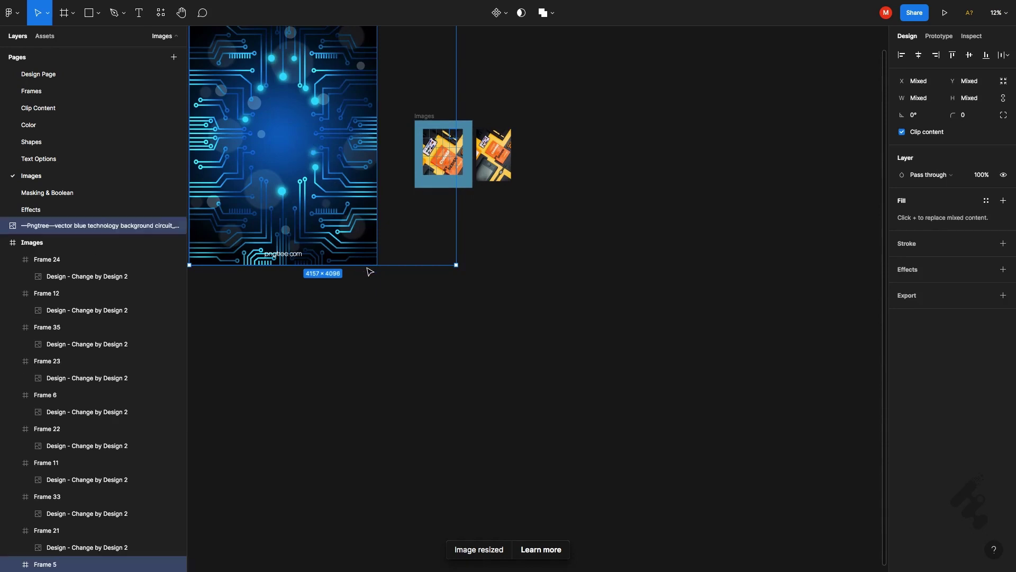
drag(315, 153, 352, 360)
click(353, 360)
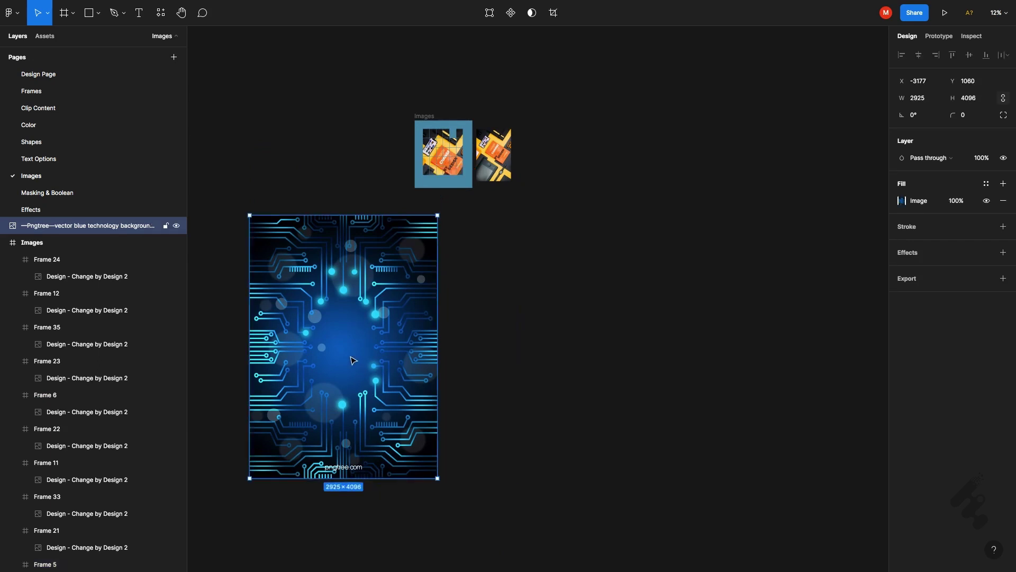
key(Delete)
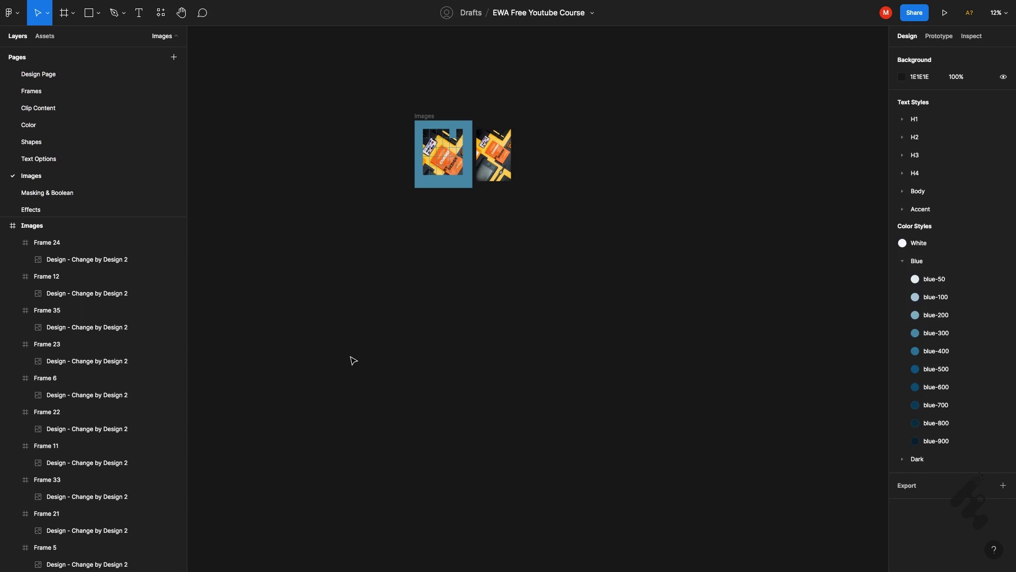
key(super+shift+k)
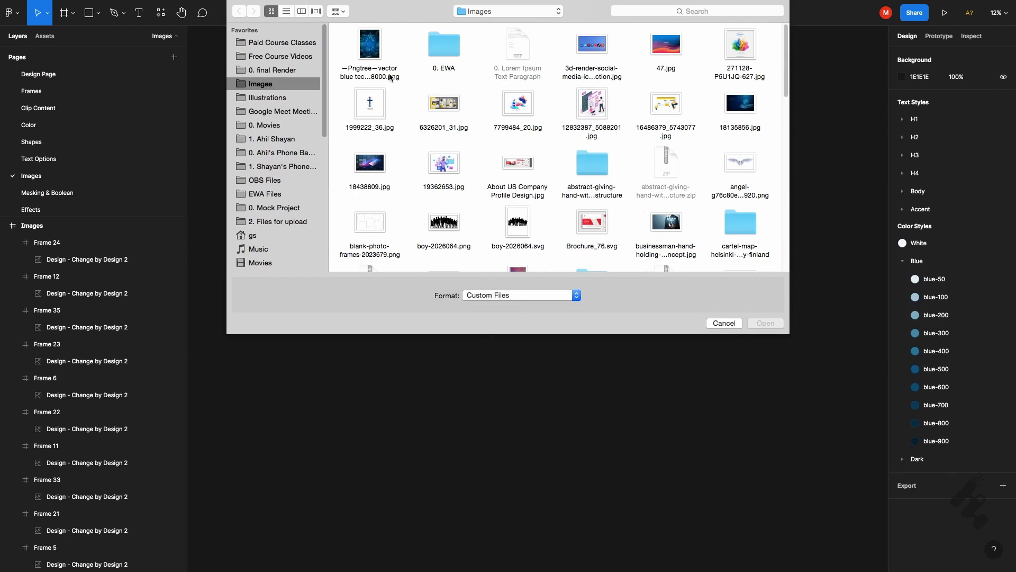
- Import the blue circuit PNG, 18135856.jpg, boy-2026064.svg and boy-2026064.png for placement
click(371, 62)
super+click(744, 109)
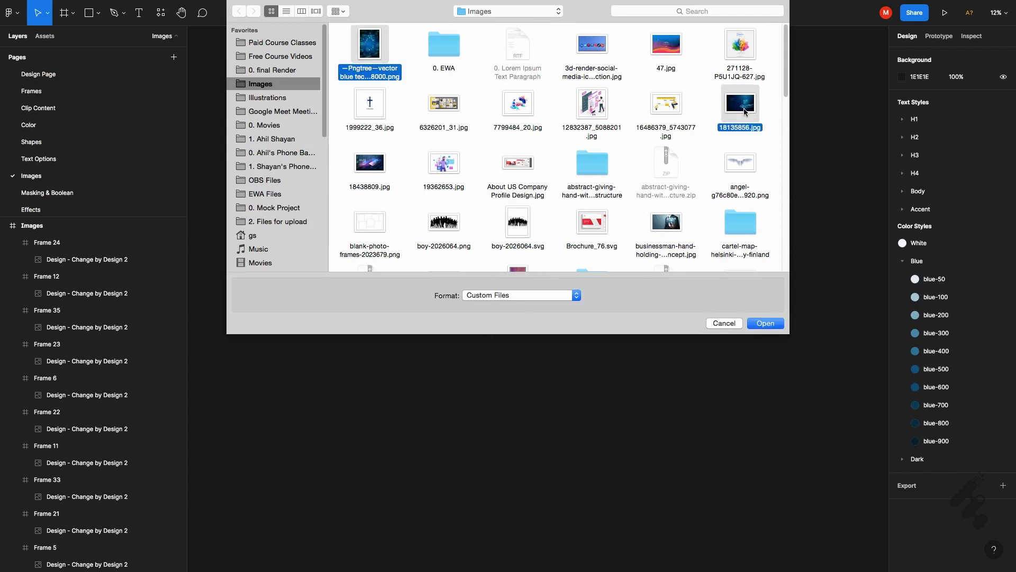
super+click(608, 224)
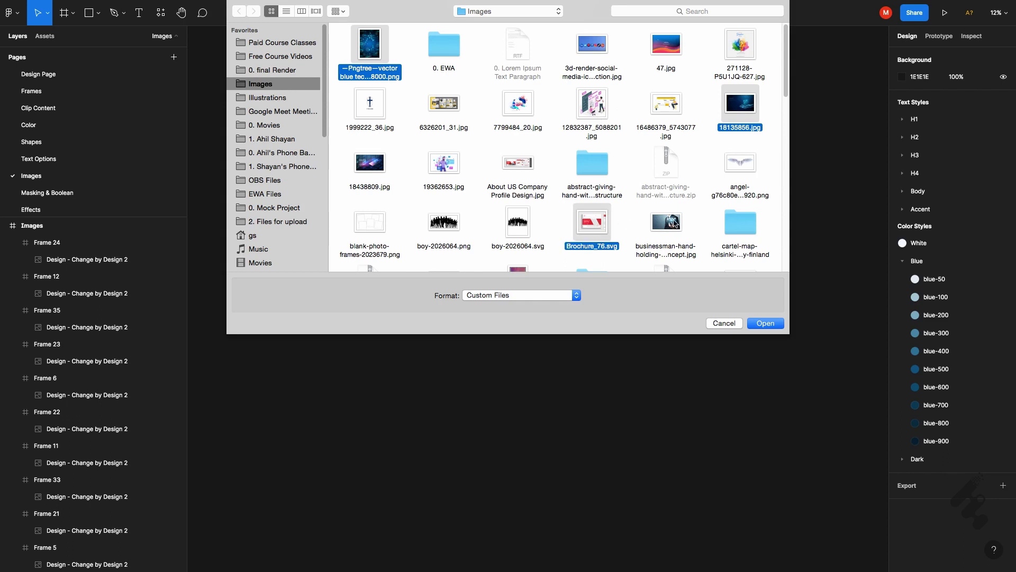
super+click(607, 223)
super+click(524, 227)
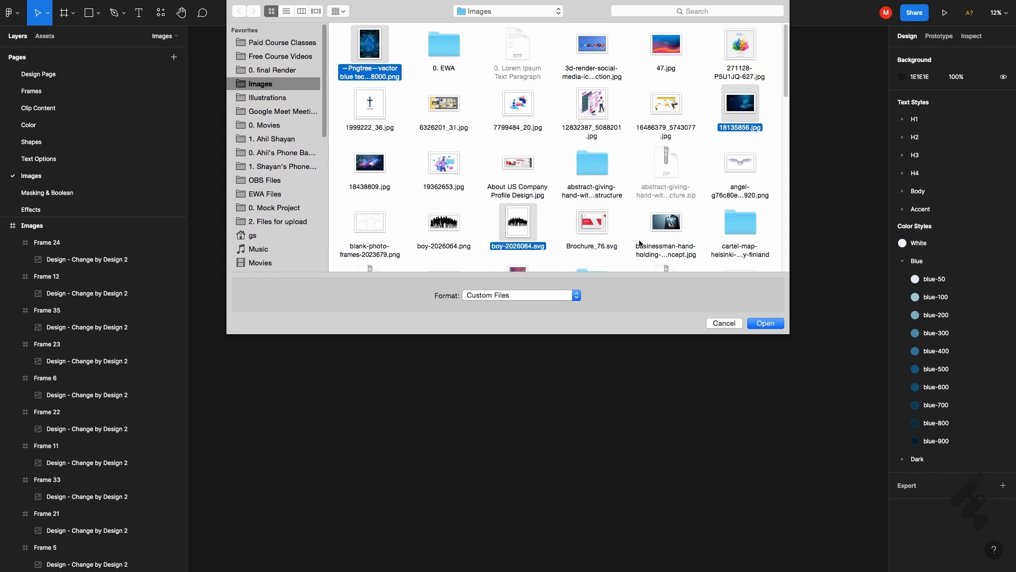
super+click(443, 226)
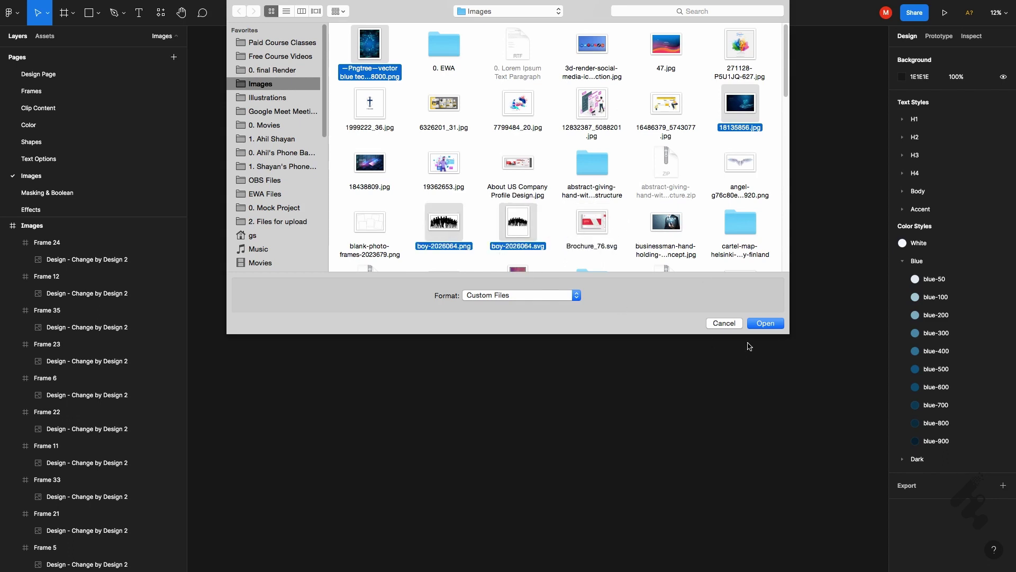
click(761, 324)
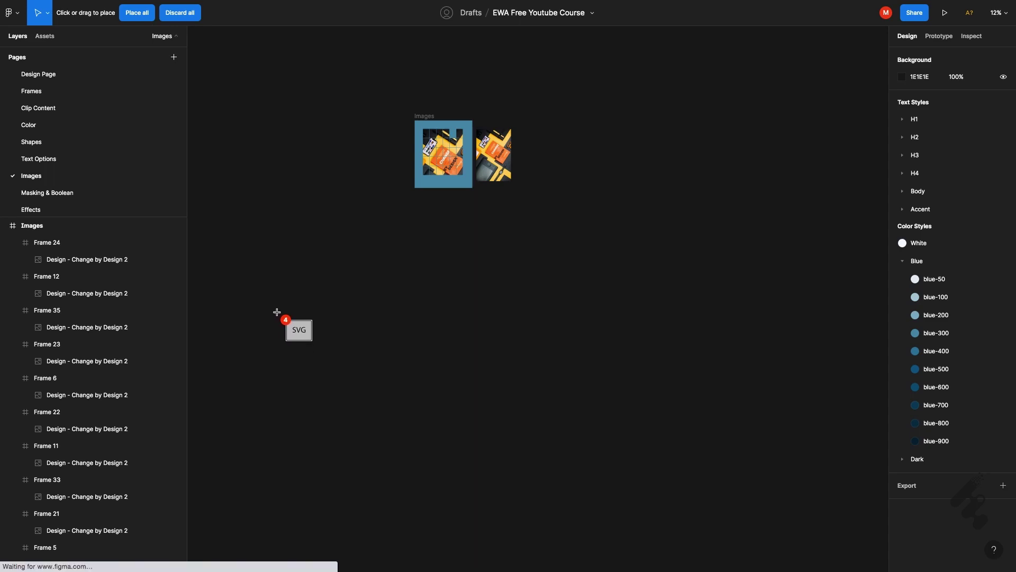
- Place the silhouette SVG, discard the other placements, then delete the silhouette and its boy-2026064 1 frame
click(277, 313)
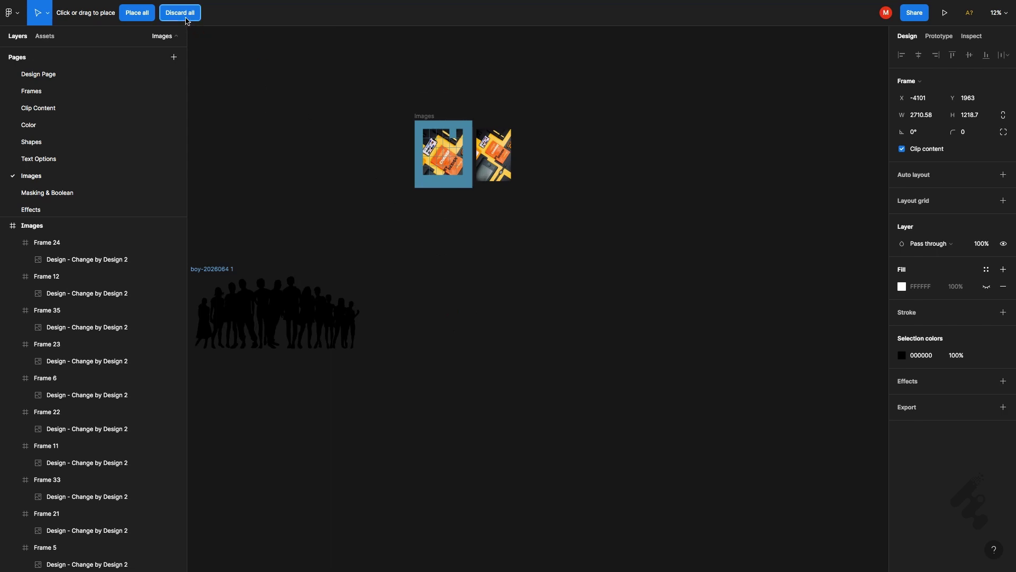
click(185, 16)
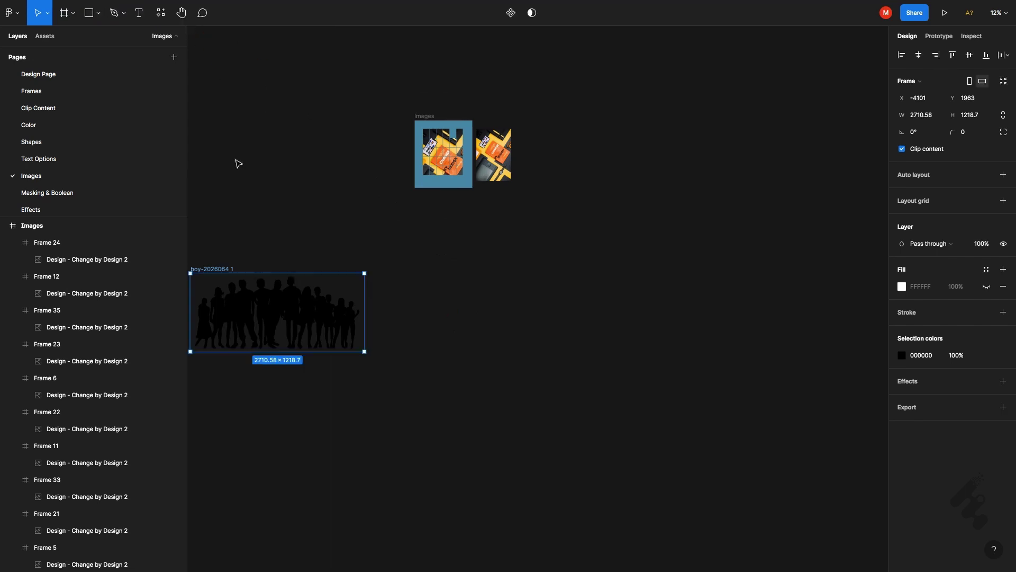
double_click(290, 297)
key(Delete)
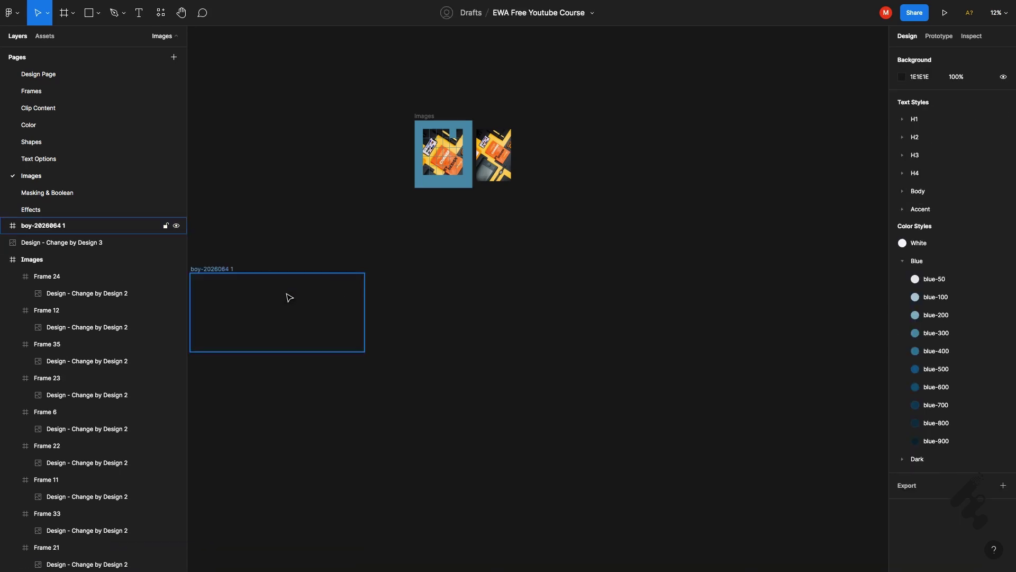
click(210, 269)
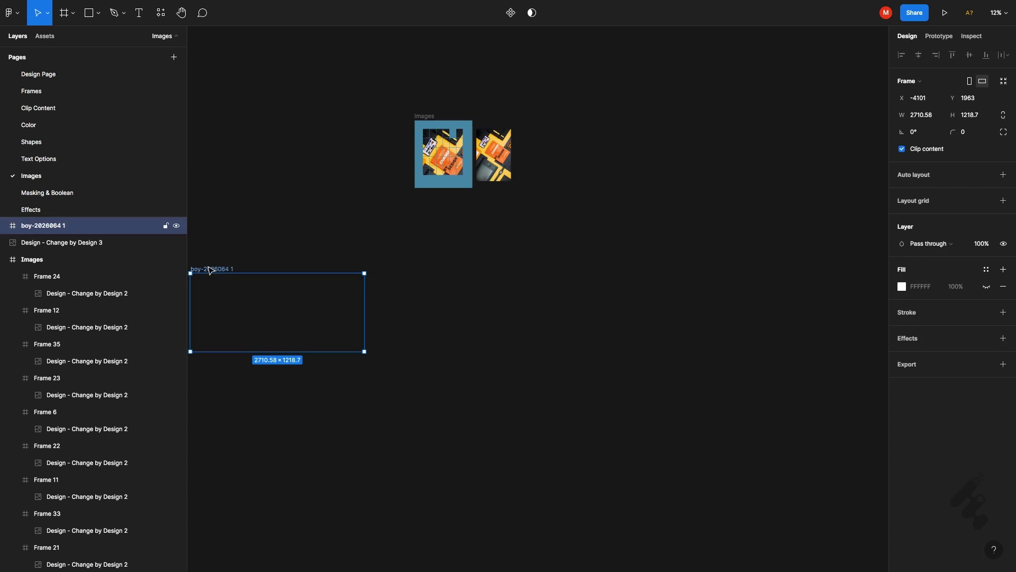
key(Delete)
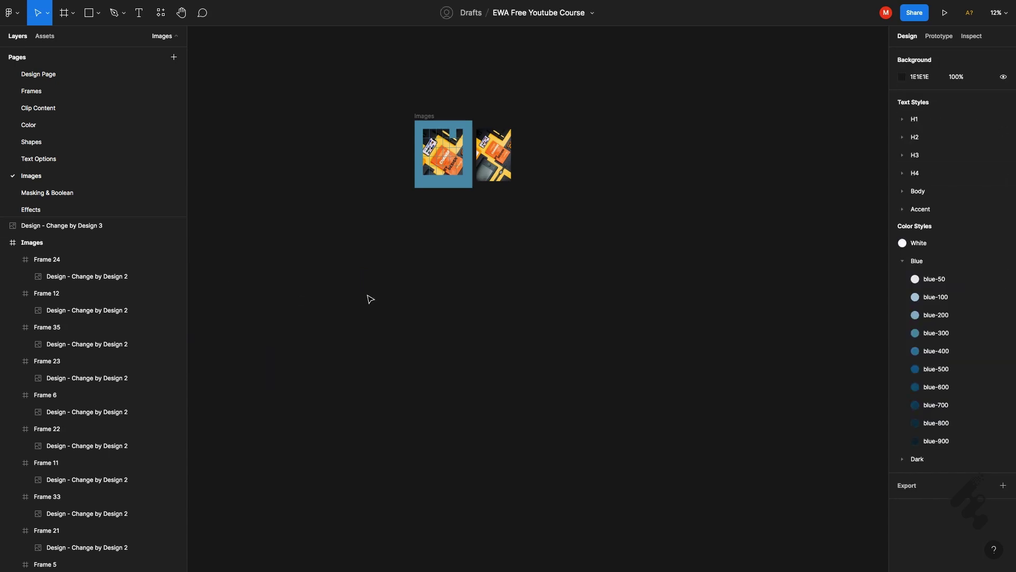
key(shift+1)
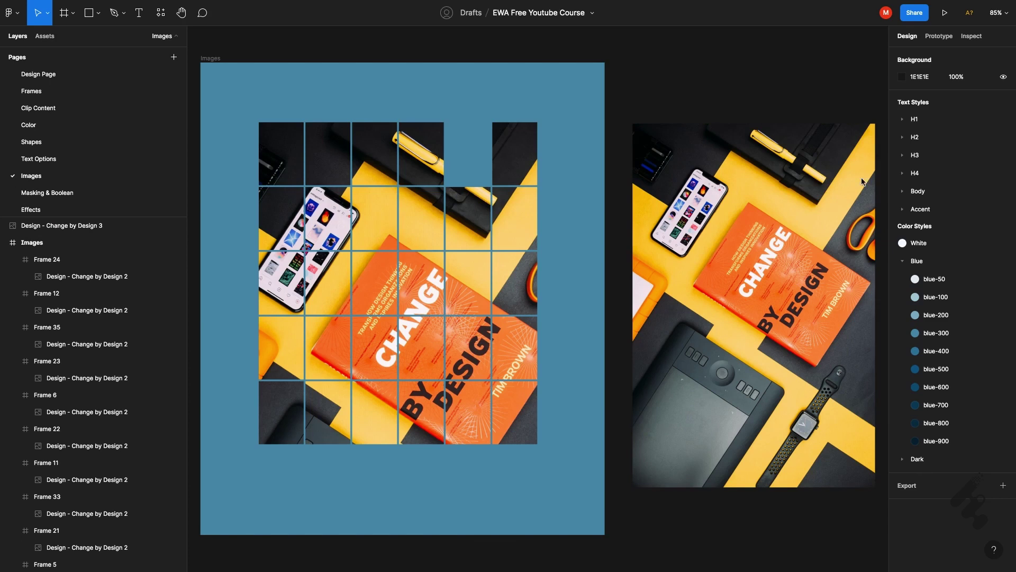
drag(715, 190, 685, 68)
click(685, 70)
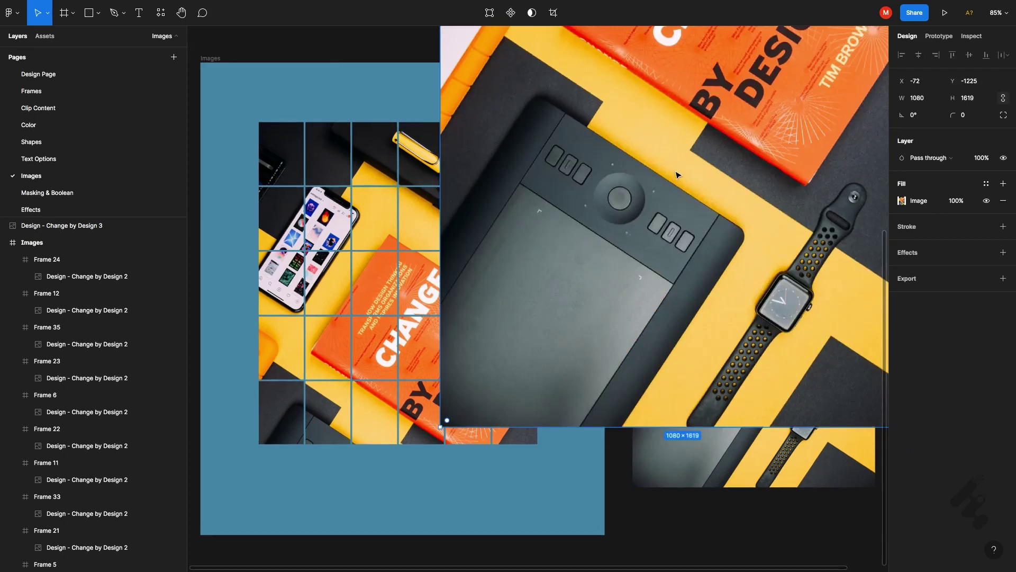
key(shift+1)
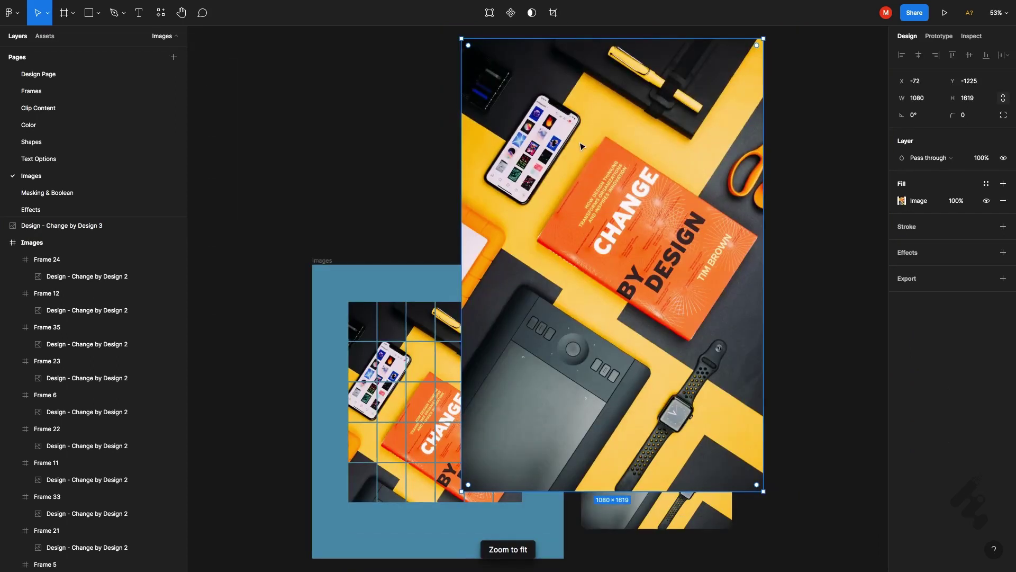
key(Delete)
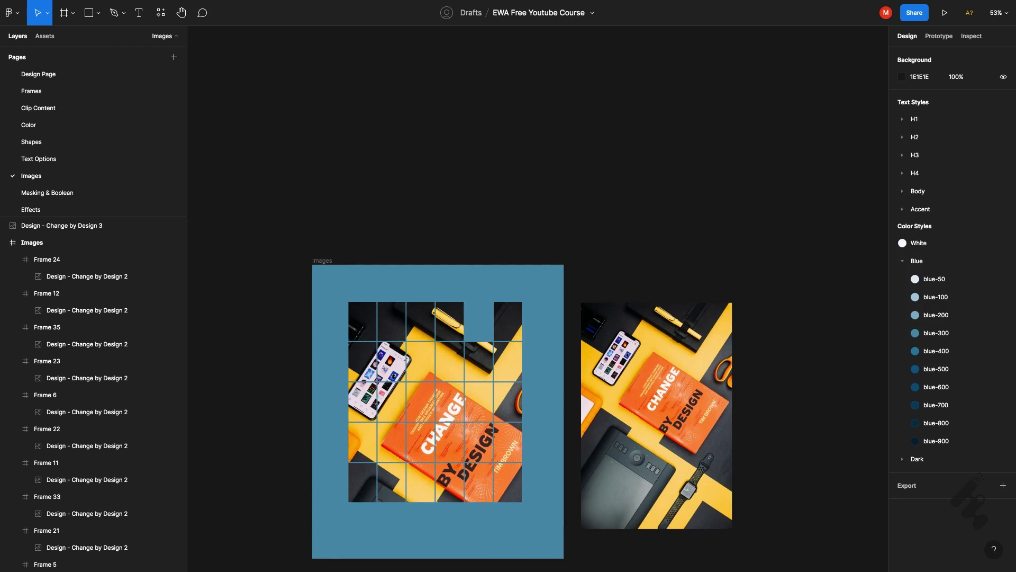
click(683, 317)
scroll(685, 229, down, 5)
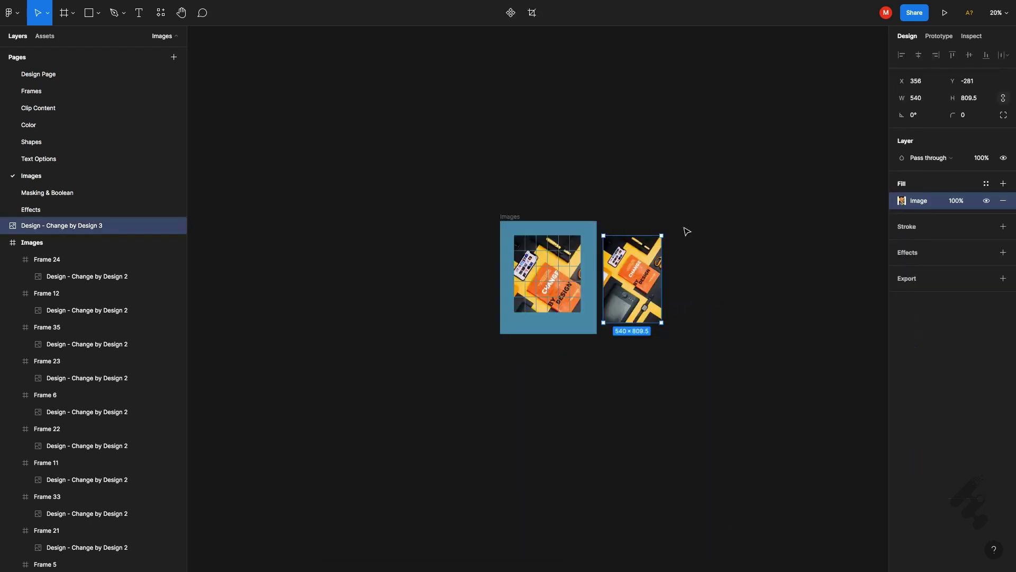
scroll(686, 231, left, 2)
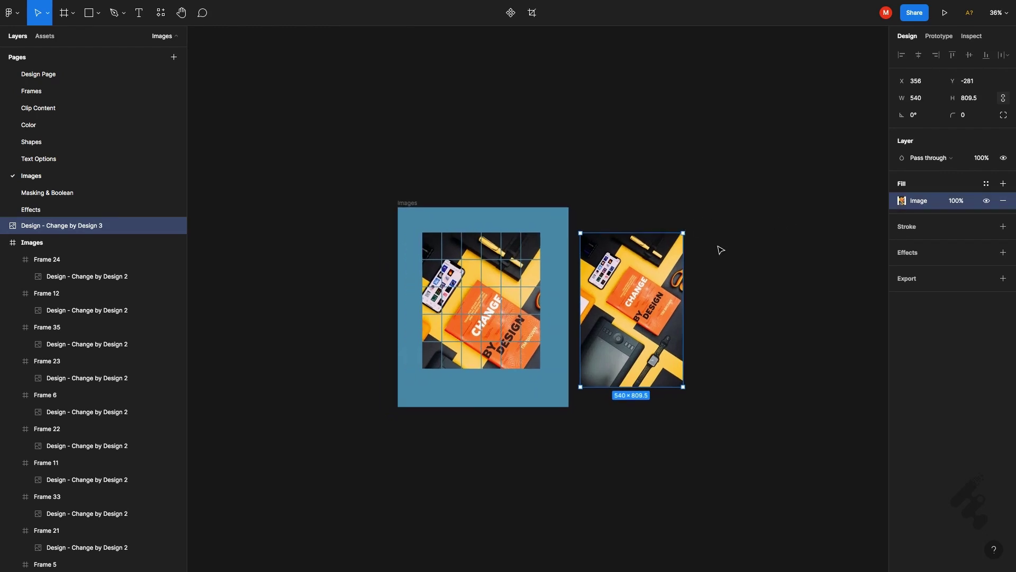
key(ctrl+v)
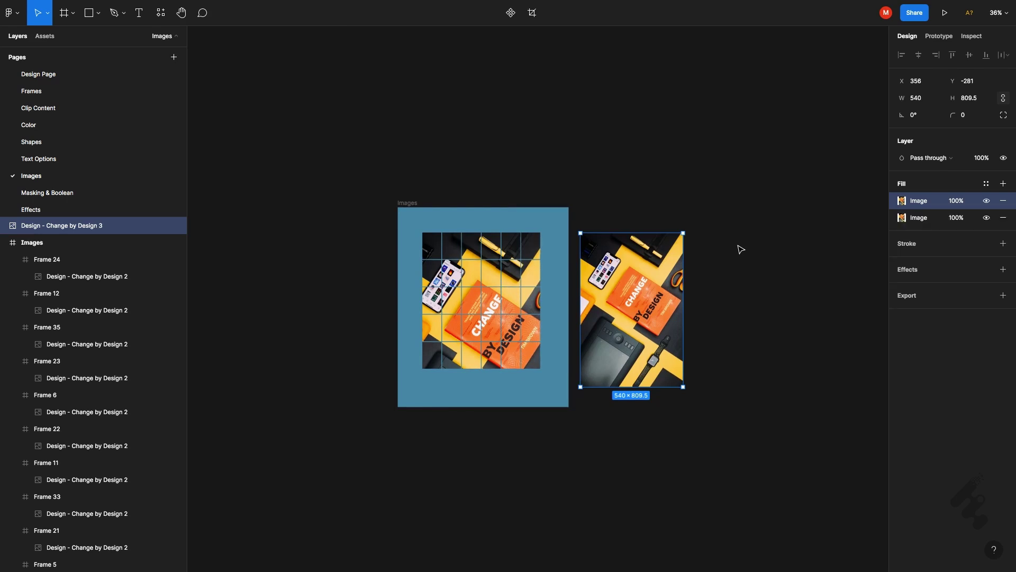
key(ctrl+v)
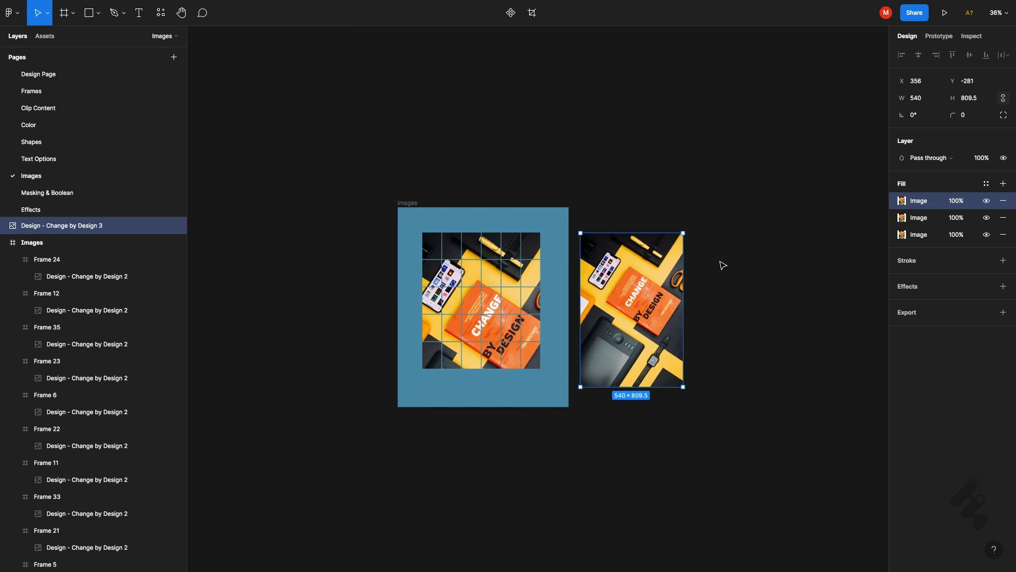
click(1002, 217)
click(1002, 217)
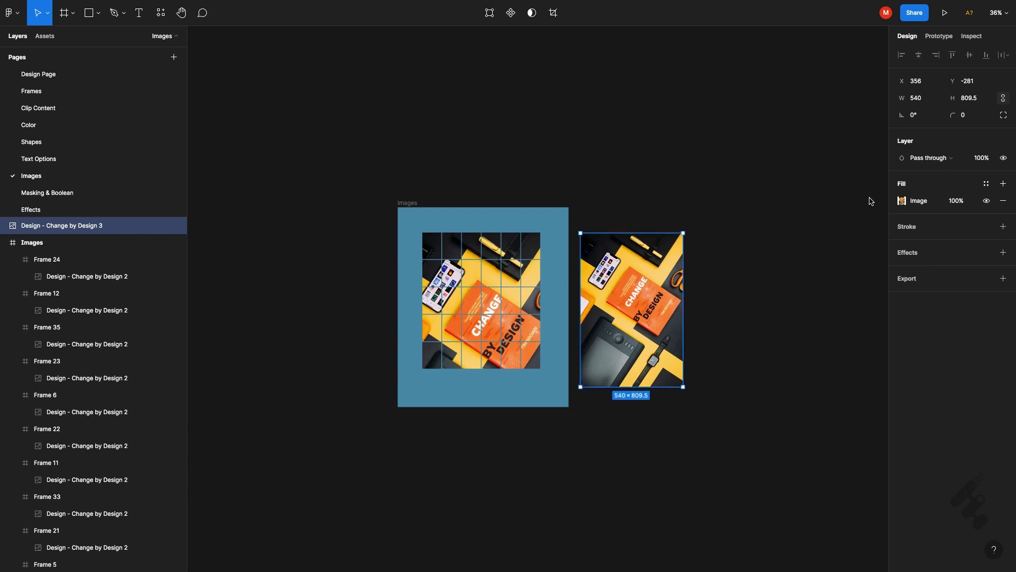
click(671, 166)
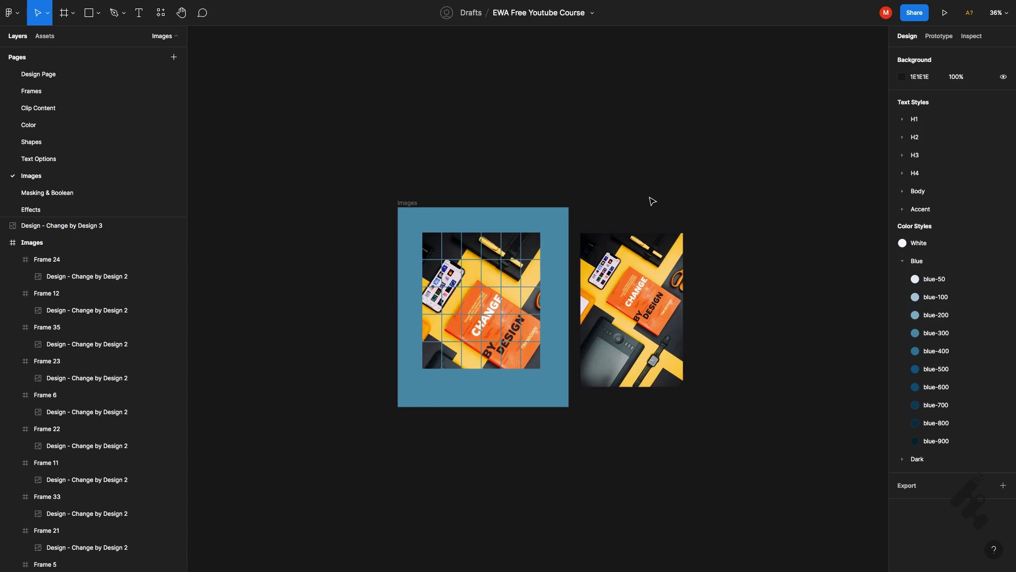
right_click(672, 171)
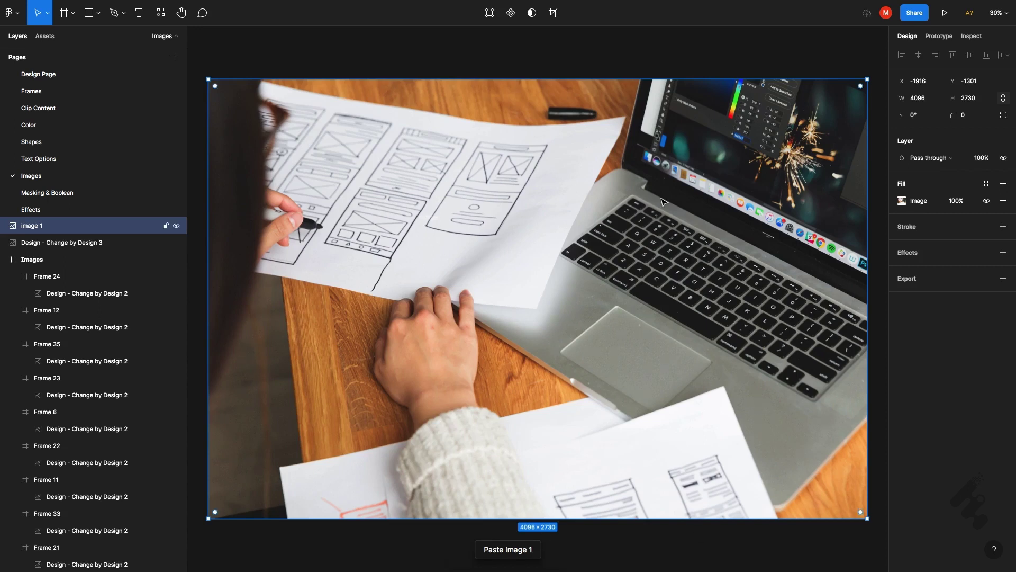
key(Delete)
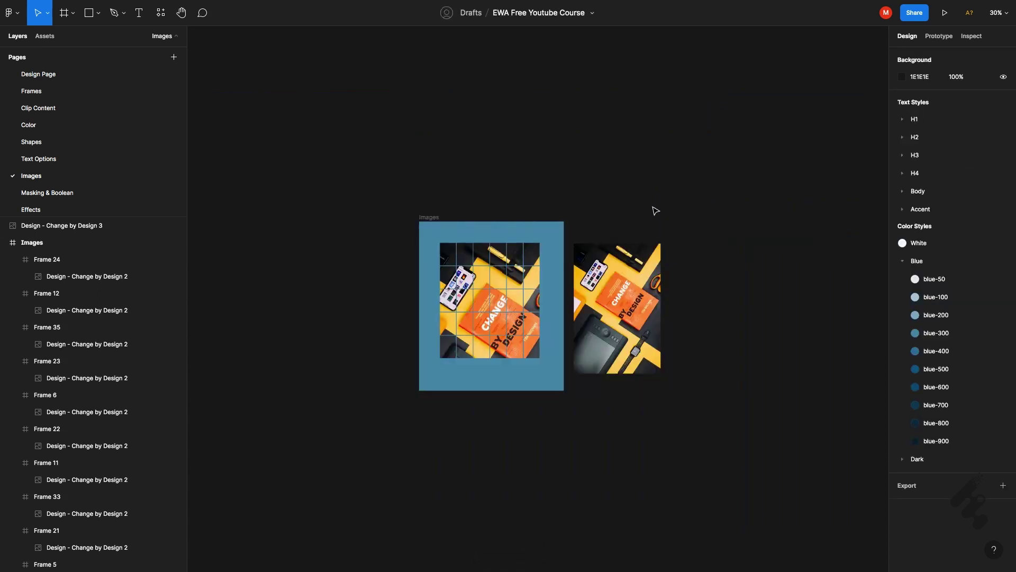
- Open the Image fill settings for the right-hand photo, Design - Change by Design 3
key(shift+1)
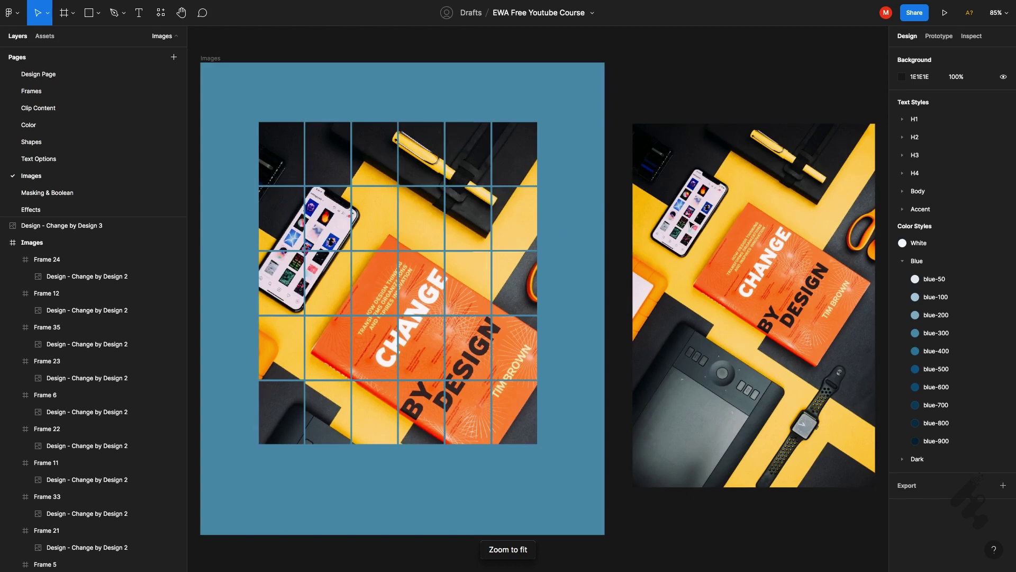
click(691, 222)
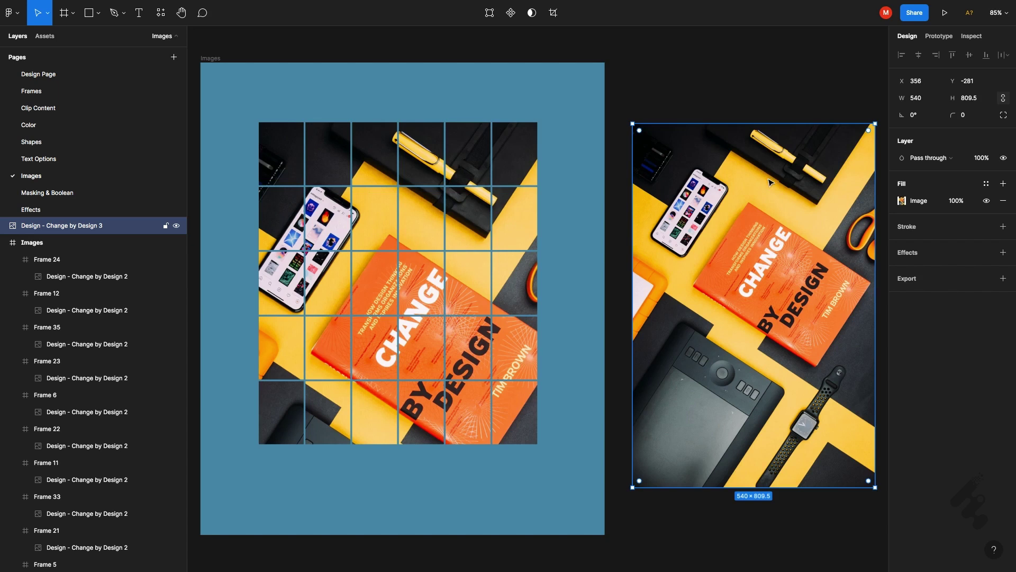
click(902, 200)
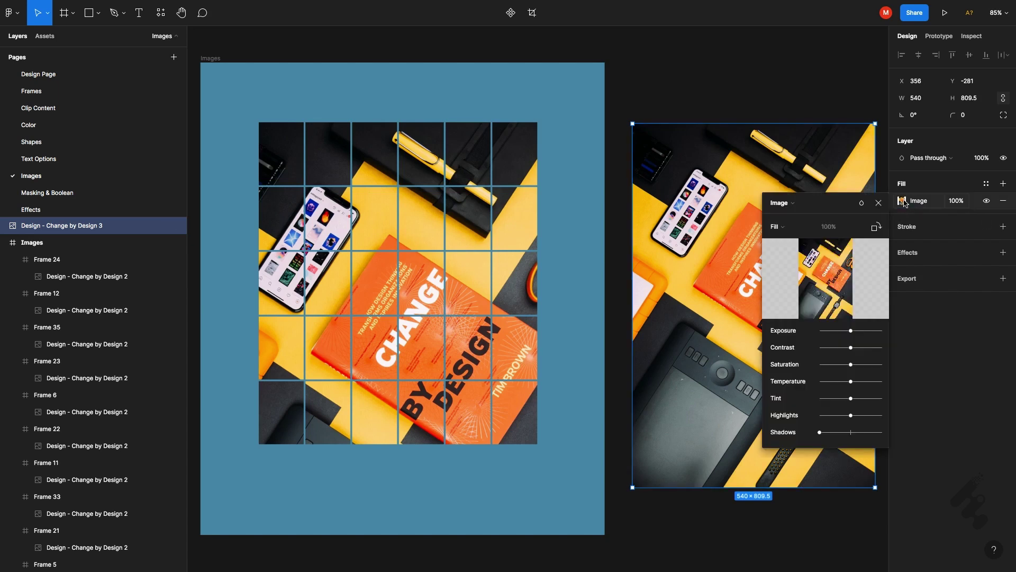
click(793, 204)
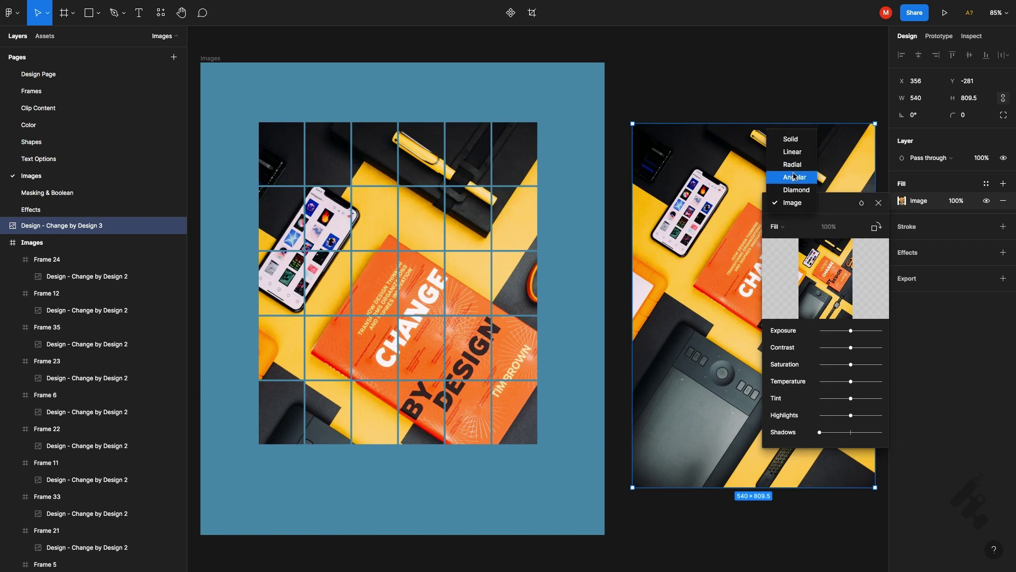
click(796, 203)
mouse_move(841, 306)
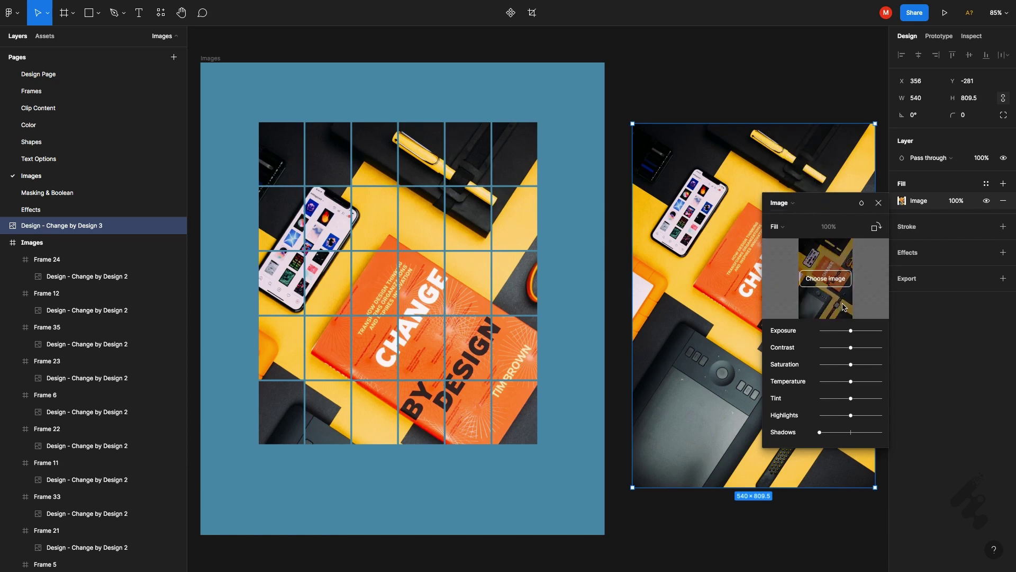
click(816, 279)
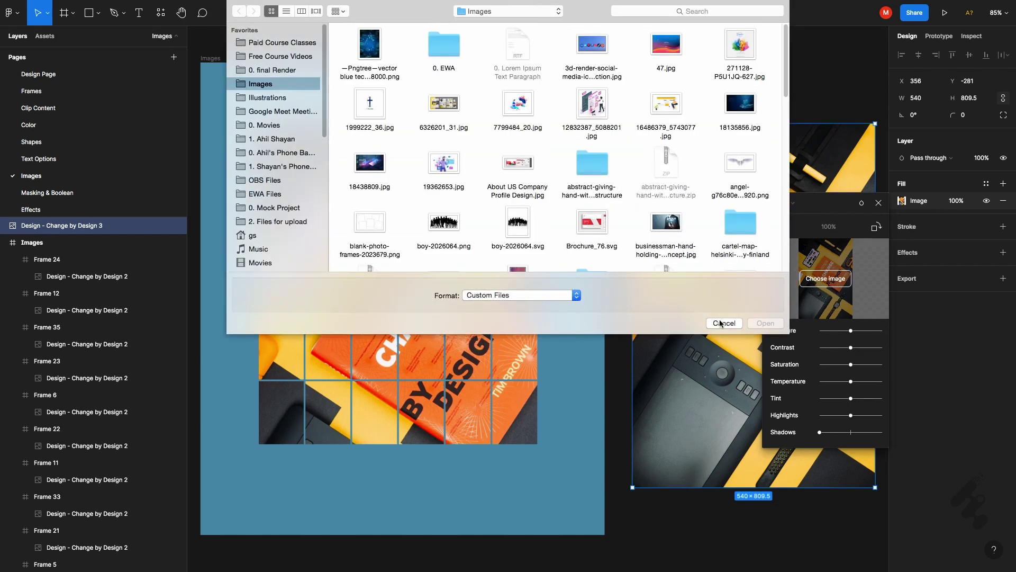
click(765, 323)
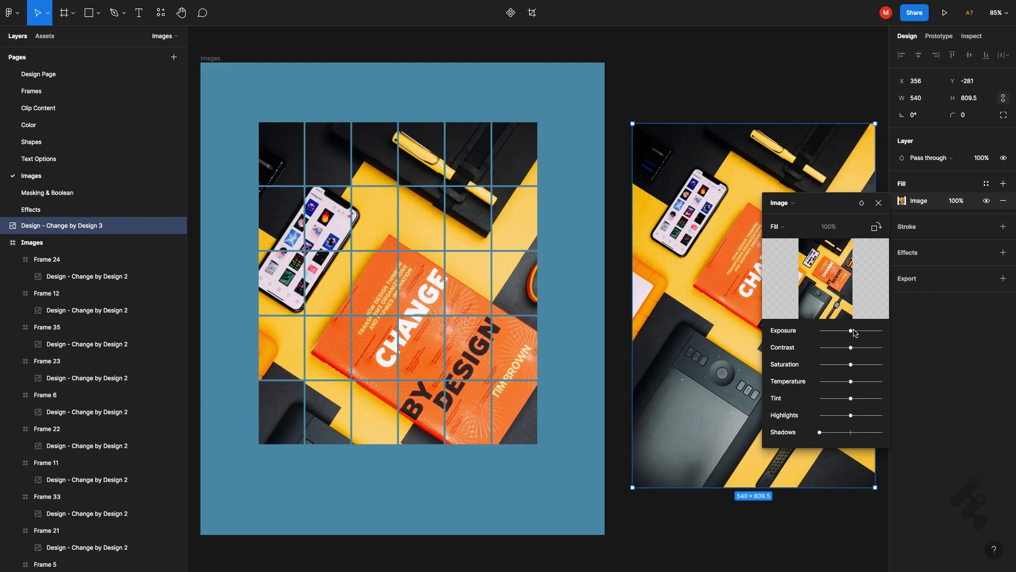
drag(851, 331, 856, 353)
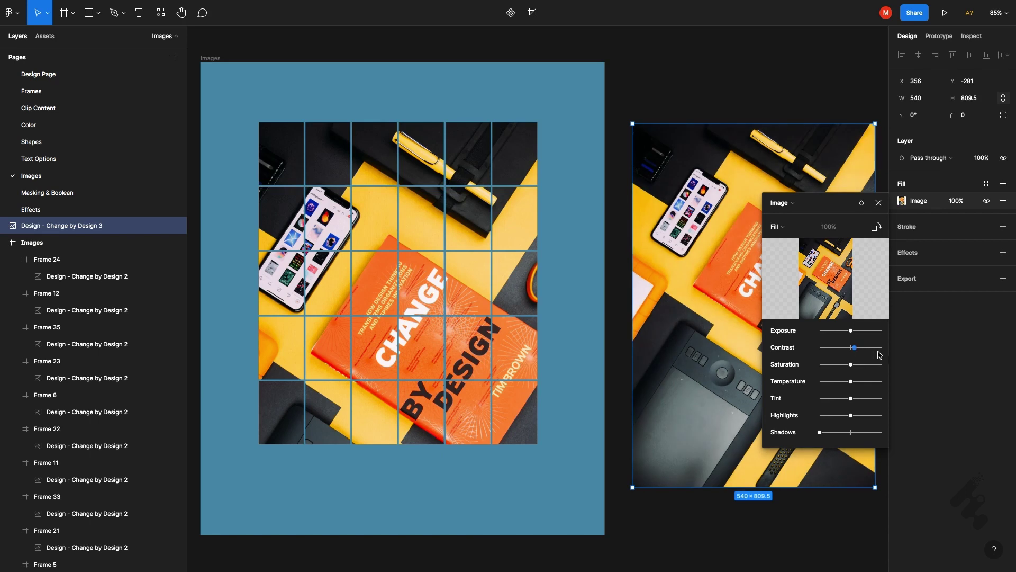
click(850, 354)
drag(853, 367, 837, 372)
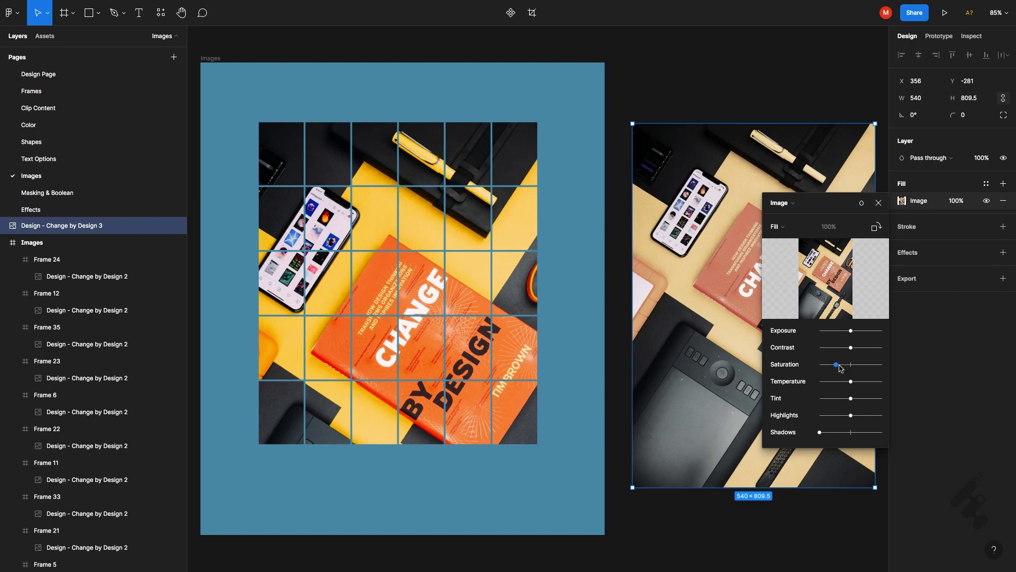
mouse_move(839, 365)
mouse_down()
mouse_move(874, 369)
mouse_move(854, 380)
mouse_up()
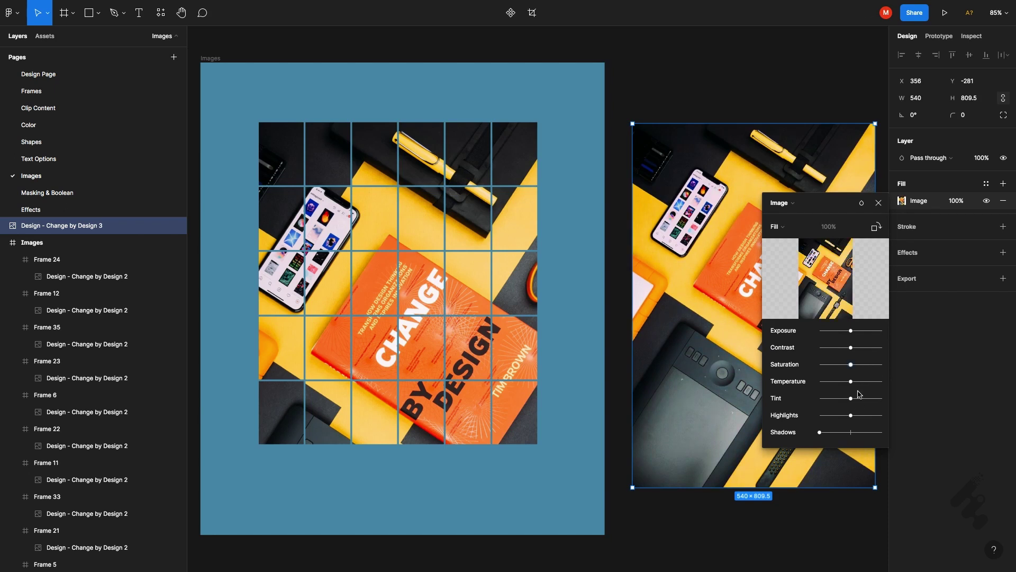
drag(847, 387, 831, 389)
click(850, 386)
- Adjust the photo's Temperature, Tint, Highlights and Shadows sliders
mouse_move(852, 384)
mouse_down()
mouse_move(831, 391)
mouse_move(879, 404)
mouse_move(855, 404)
mouse_up()
mouse_move(852, 399)
mouse_down()
mouse_move(831, 408)
mouse_move(881, 413)
mouse_move(851, 418)
mouse_up()
mouse_move(853, 418)
mouse_down()
mouse_move(829, 425)
mouse_move(882, 429)
mouse_move(851, 431)
mouse_up()
drag(820, 432, 889, 446)
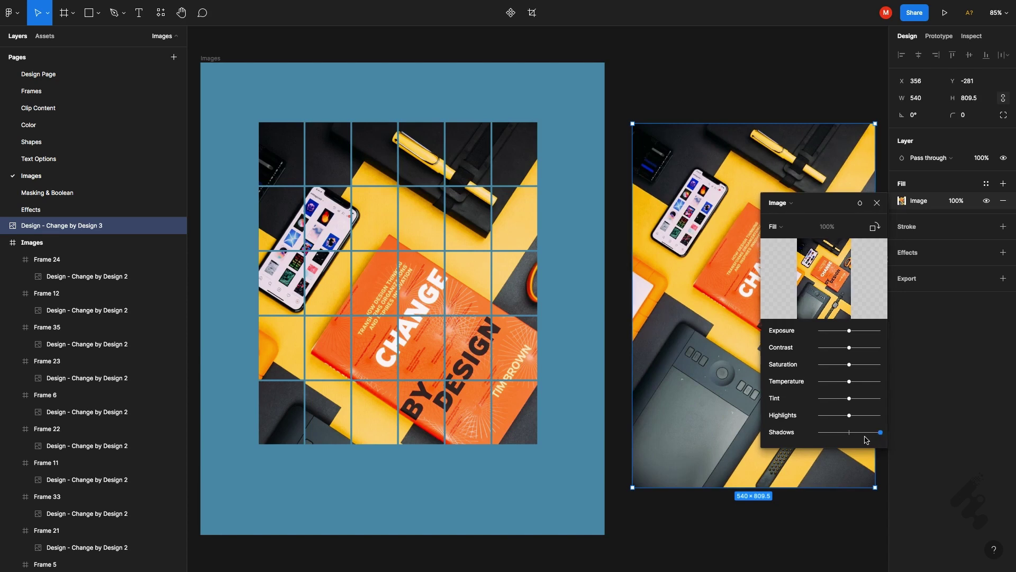
- Move the Image fill popup beside the photo and return Shadows to the middle of its track
drag(888, 438, 841, 432)
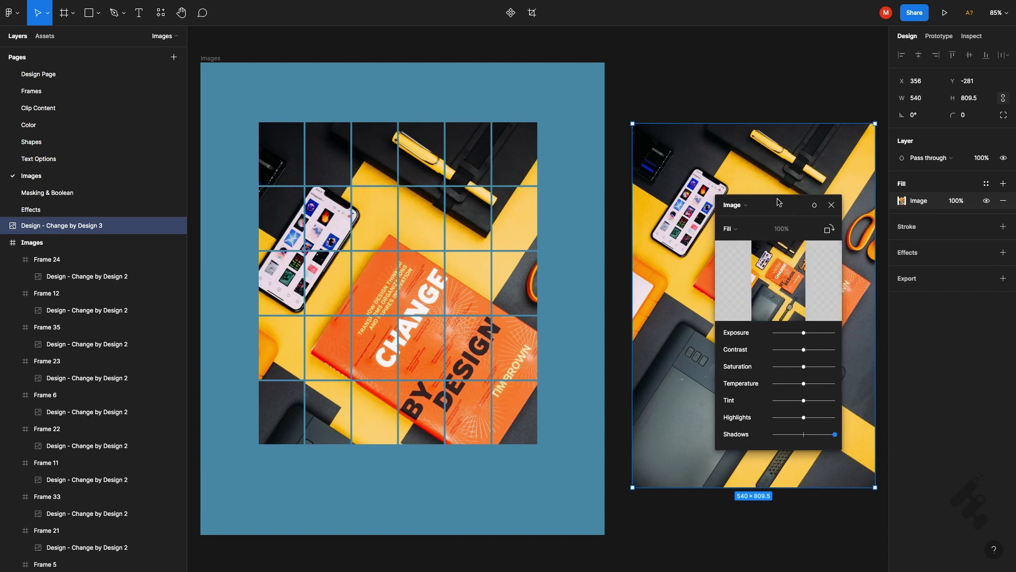
drag(780, 204, 621, 194)
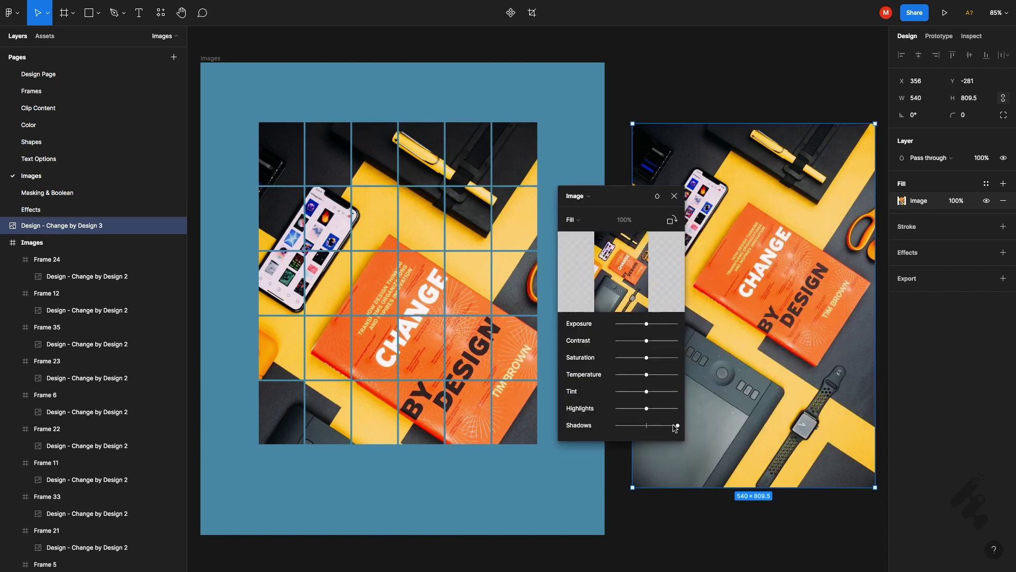
drag(676, 425, 656, 425)
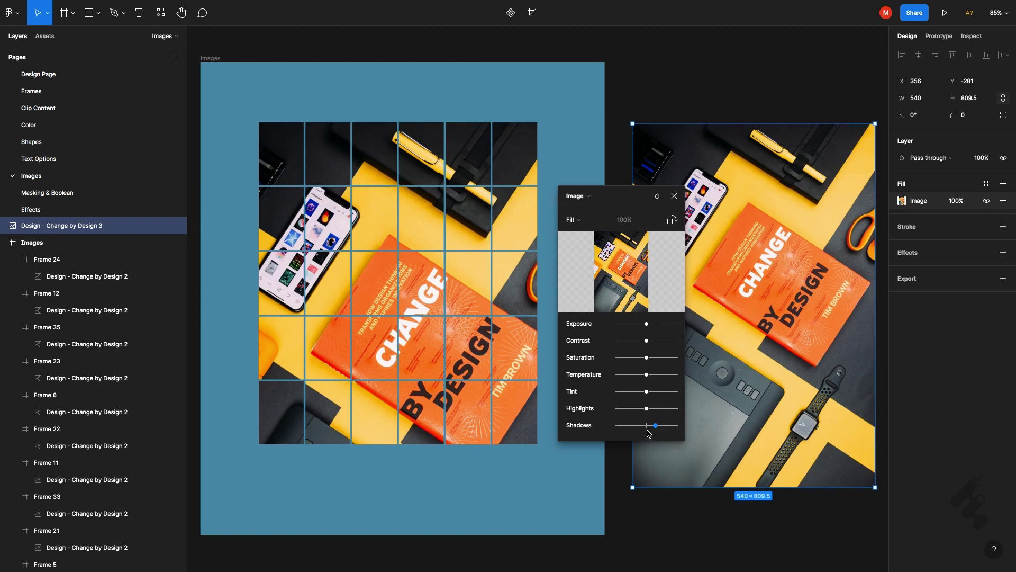
drag(658, 425, 607, 431)
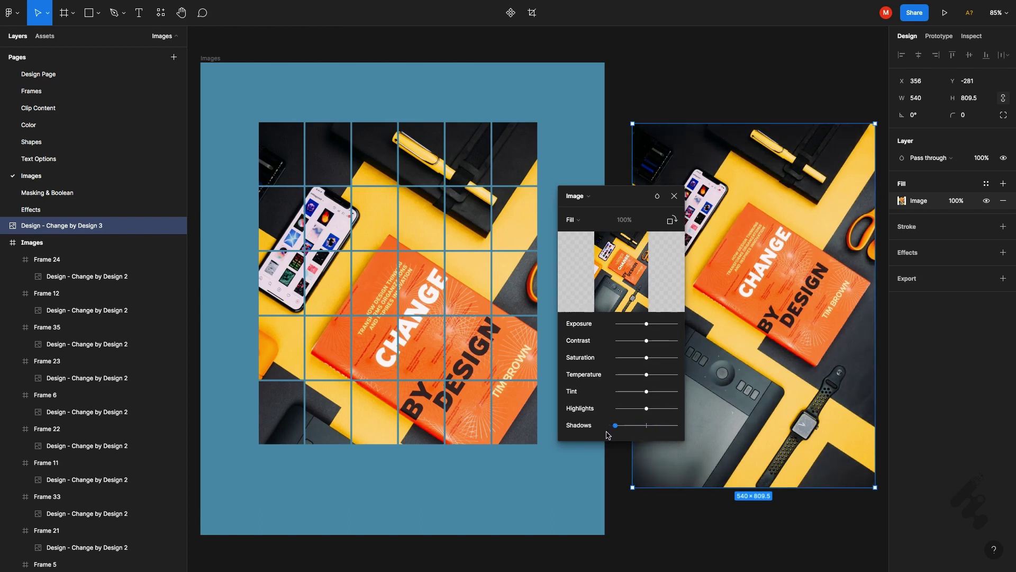
click(646, 426)
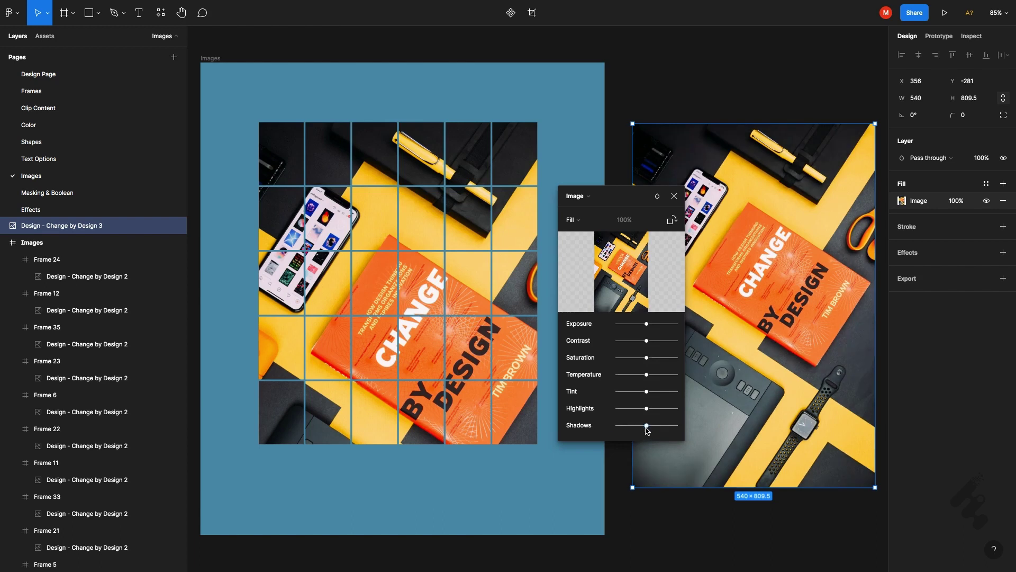
- Close the Image fill popup for Design - Change by Design 3
click(675, 197)
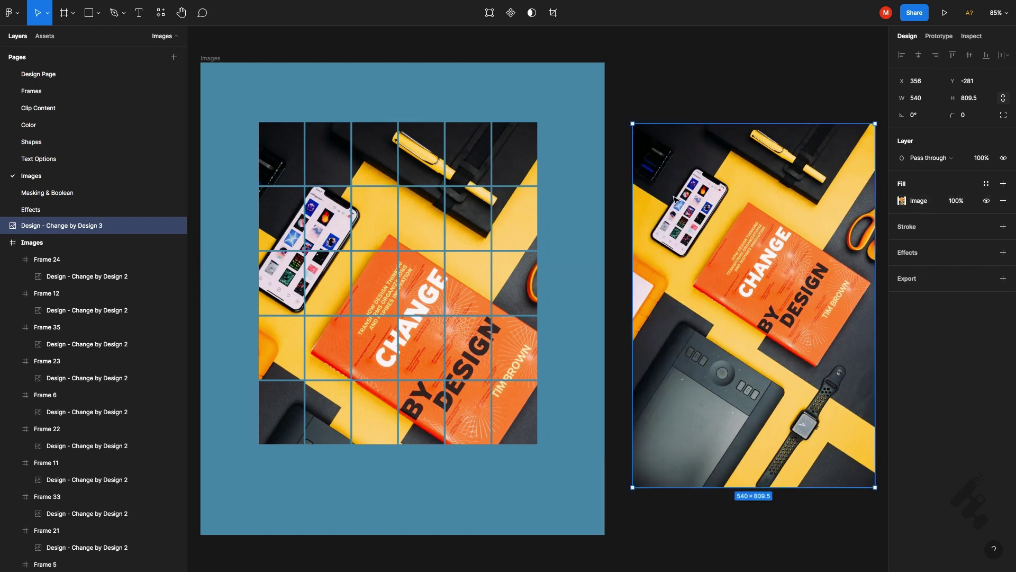